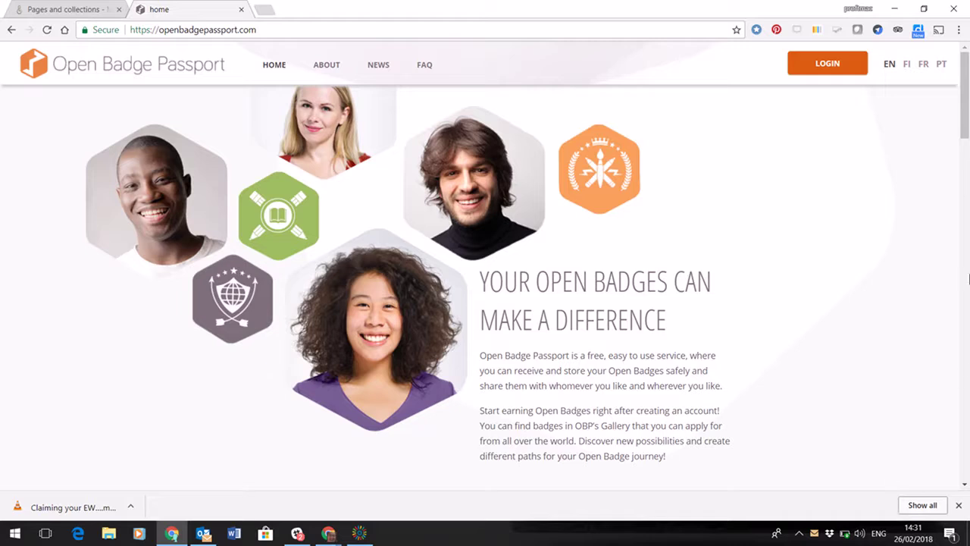
Step: Log in to Open Badge Passport with the LinkedIn account
{"action": "left_click", "coordinate": [833, 64]}
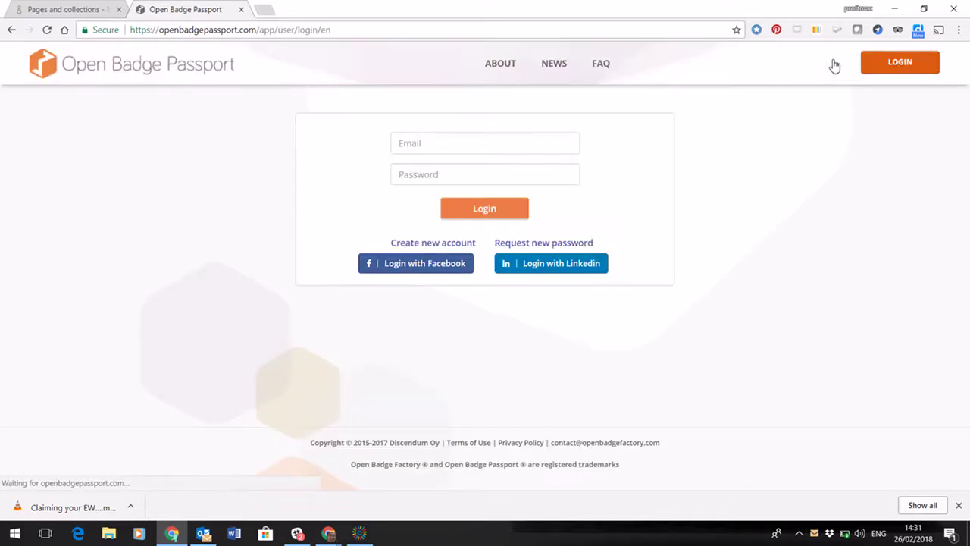
{"action": "left_click", "coordinate": [540, 264]}
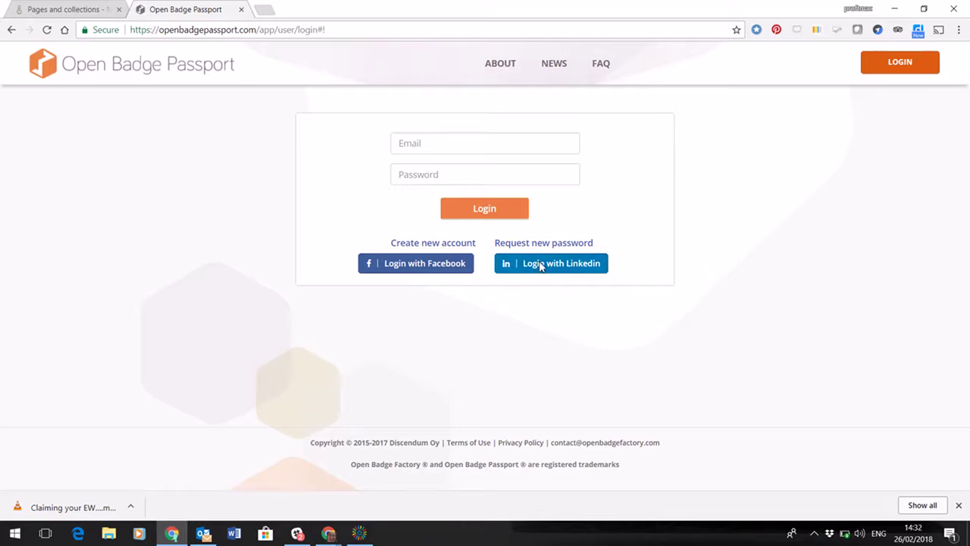
{"action": "left_click", "coordinate": [542, 268]}
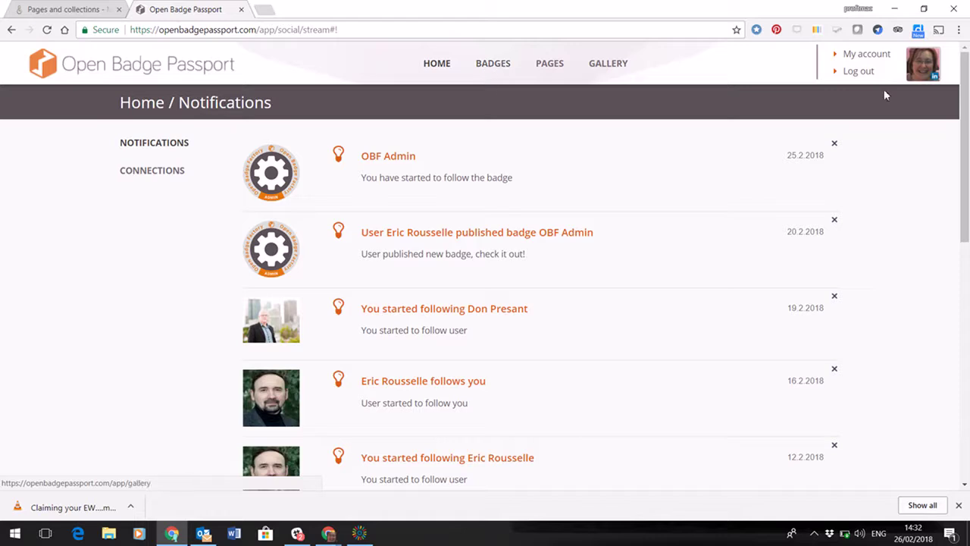
Step: Open the user profile and view the email addresses registered for the account
{"action": "left_click", "coordinate": [923, 69]}
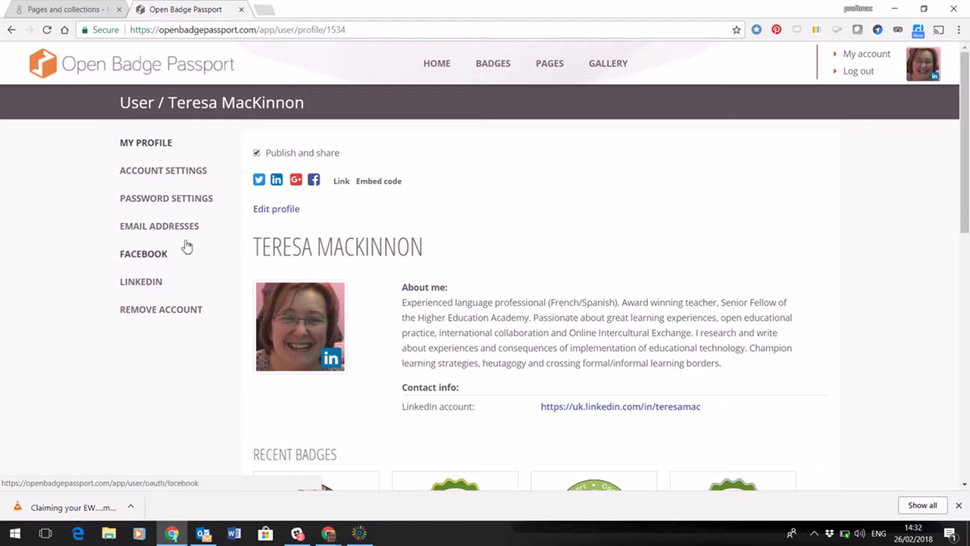
{"action": "left_click", "coordinate": [182, 231]}
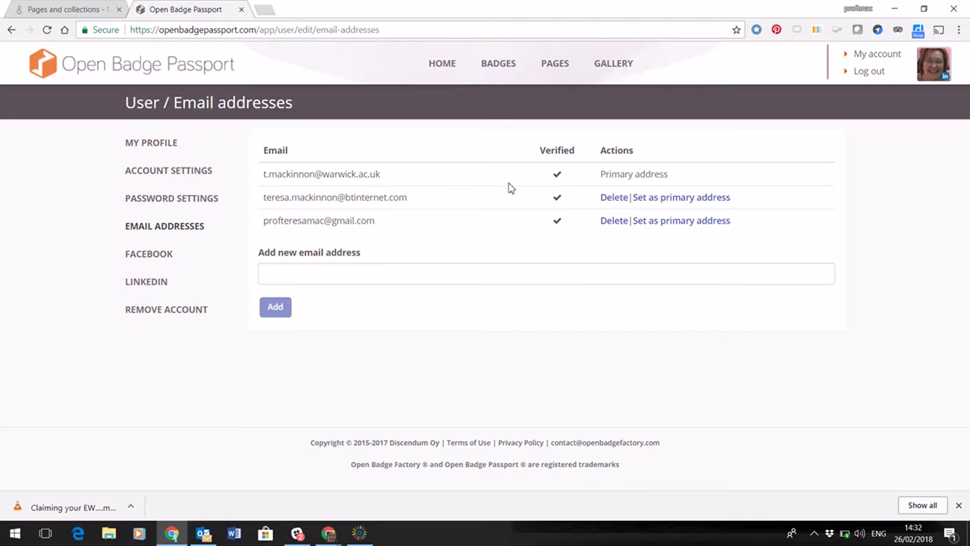
Step: Browse the My badges collection and show the import, upload and export options for managing badges
{"action": "left_click", "coordinate": [494, 63]}
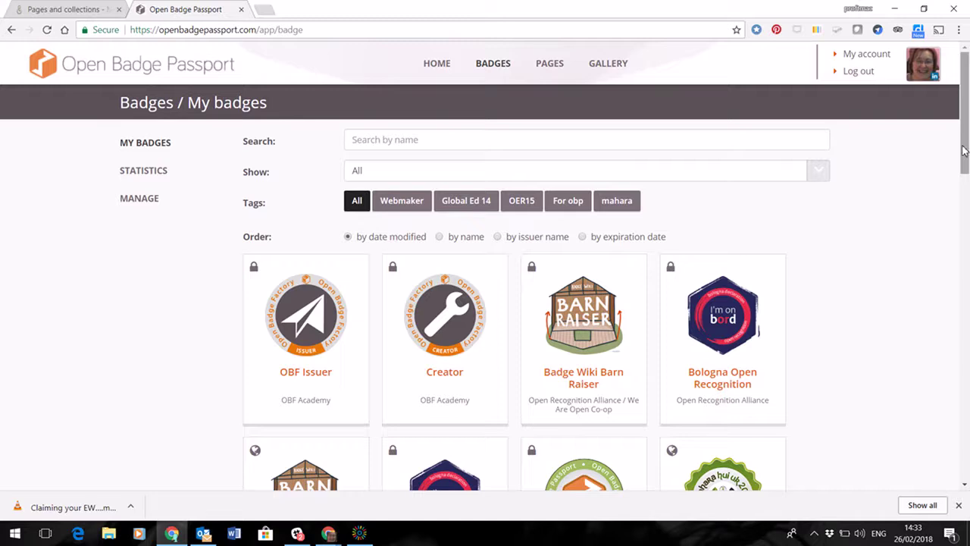
{"action": "mouse_move", "coordinate": [964, 151]}
{"action": "left_mouse_down"}
{"action": "mouse_move", "coordinate": [967, 299]}
{"action": "mouse_move", "coordinate": [968, 147]}
{"action": "left_mouse_up"}
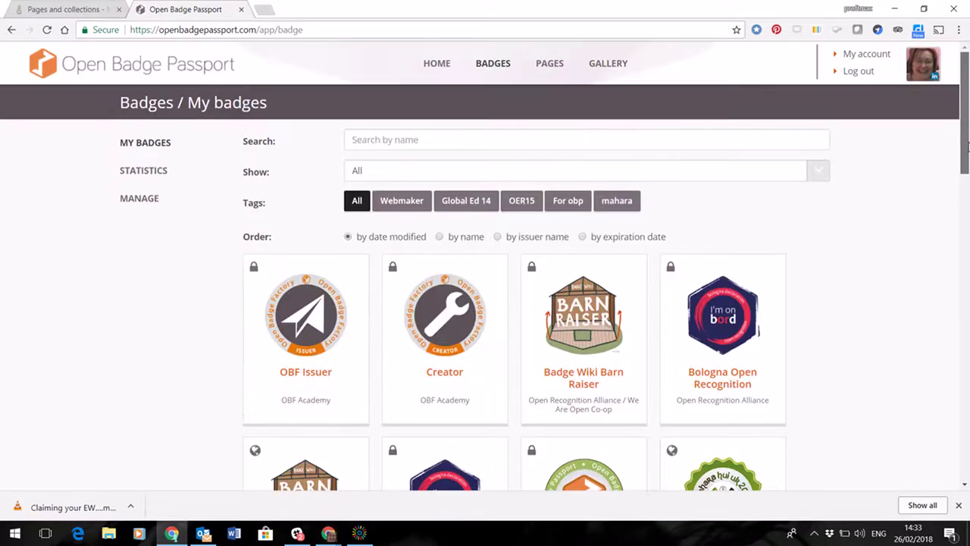
{"action": "scroll", "coordinate": [698, 226], "scroll_direction": "down", "scroll_amount": 3}
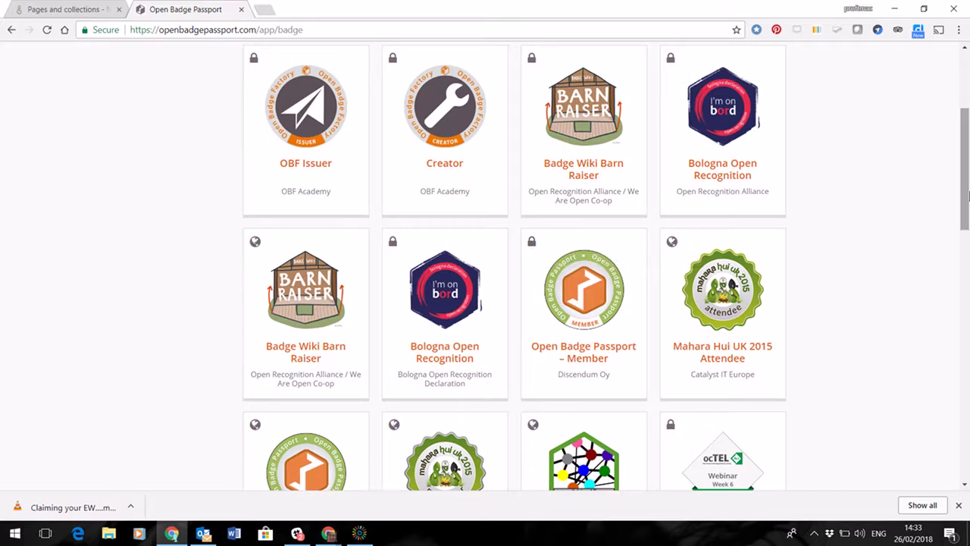
{"action": "scroll", "coordinate": [958, 239], "scroll_direction": "down", "scroll_amount": 2}
{"action": "left_click_drag", "start_coordinate": [959, 239], "coordinate": [958, 135]}
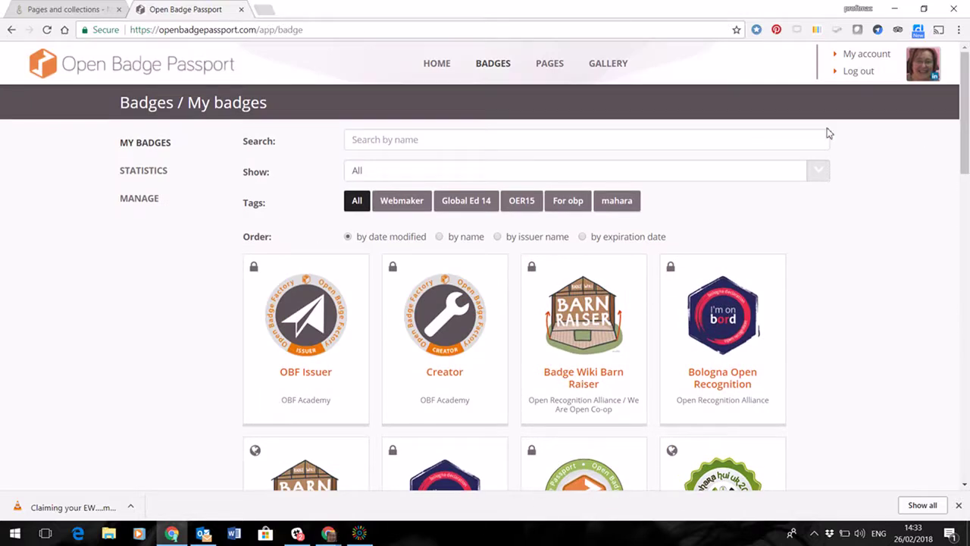
{"action": "left_click", "coordinate": [146, 201]}
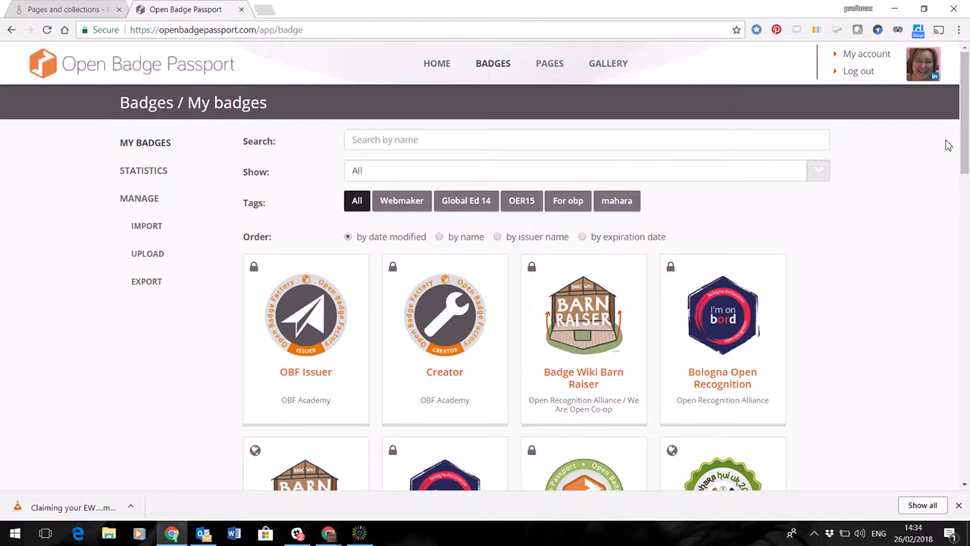
Step: Open the Mahara Hui UK 2015 Attendee badge and review its issuer, criteria and evidence information
{"action": "left_click_drag", "start_coordinate": [968, 144], "coordinate": [968, 194]}
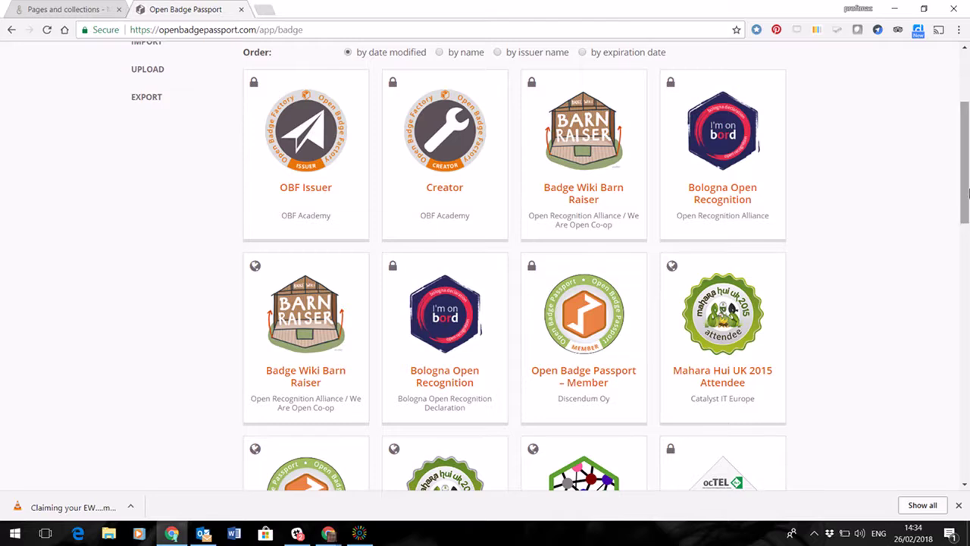
{"action": "mouse_move", "coordinate": [967, 193]}
{"action": "left_mouse_down"}
{"action": "mouse_move", "coordinate": [968, 327]}
{"action": "mouse_move", "coordinate": [968, 178]}
{"action": "left_mouse_up"}
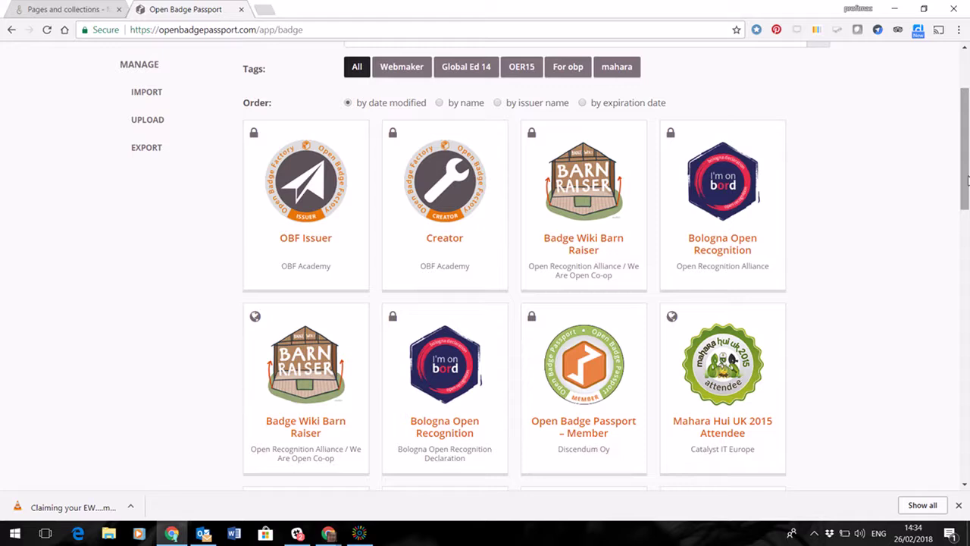
{"action": "left_click", "coordinate": [715, 373]}
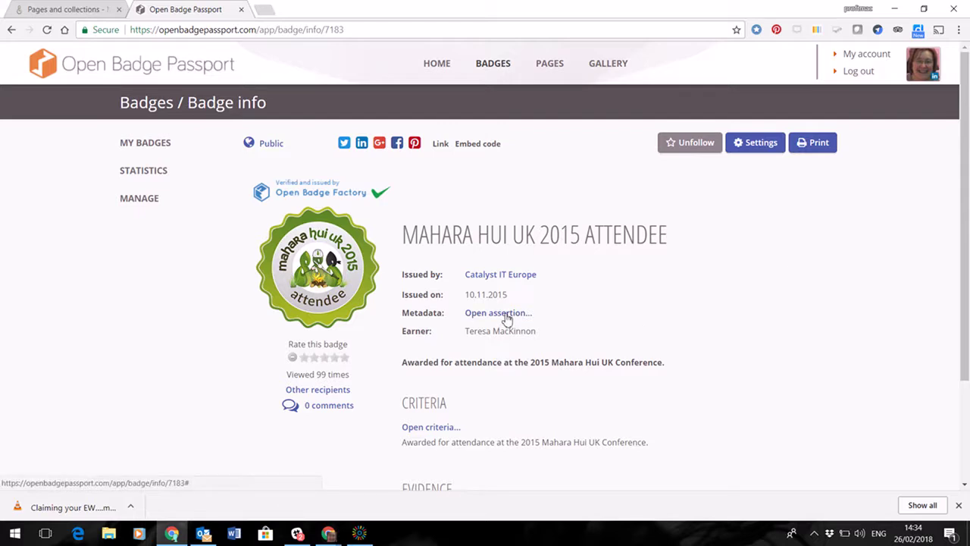
{"action": "left_click_drag", "start_coordinate": [967, 245], "coordinate": [967, 317]}
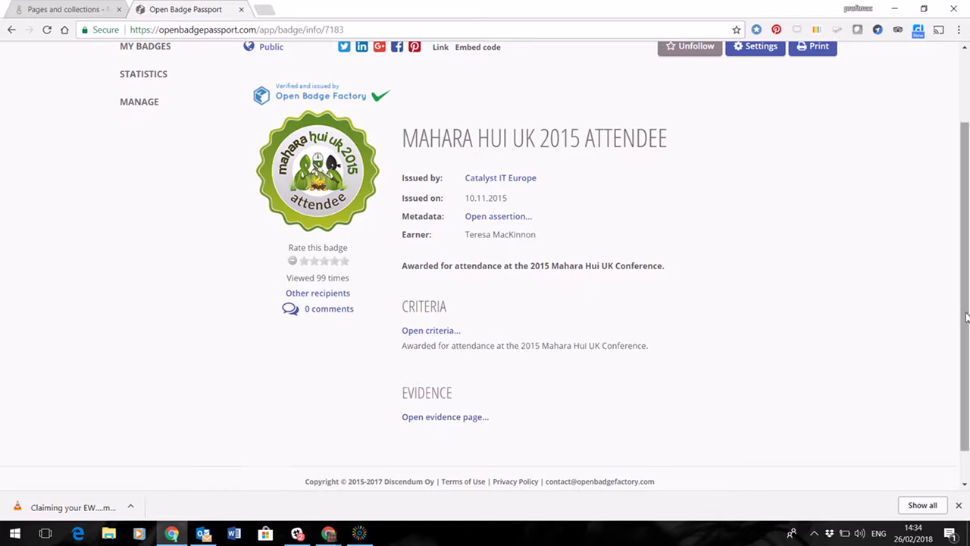
{"action": "left_click_drag", "start_coordinate": [966, 316], "coordinate": [968, 347]}
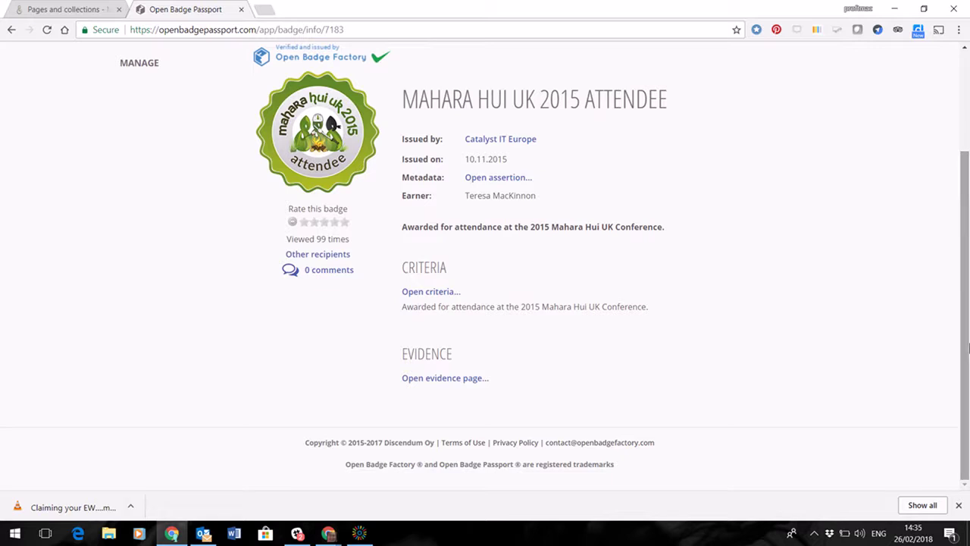
{"action": "left_click_drag", "start_coordinate": [968, 347], "coordinate": [966, 220]}
{"action": "left_click", "coordinate": [742, 287]}
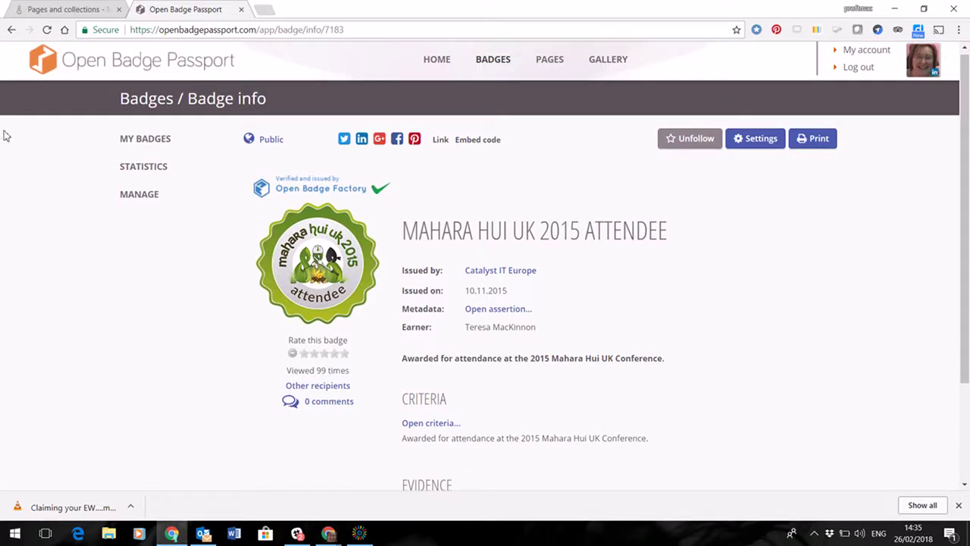
Step: Switch to MyPortfolio and open the portfolio page "play page" for editing
{"action": "left_click", "coordinate": [72, 10]}
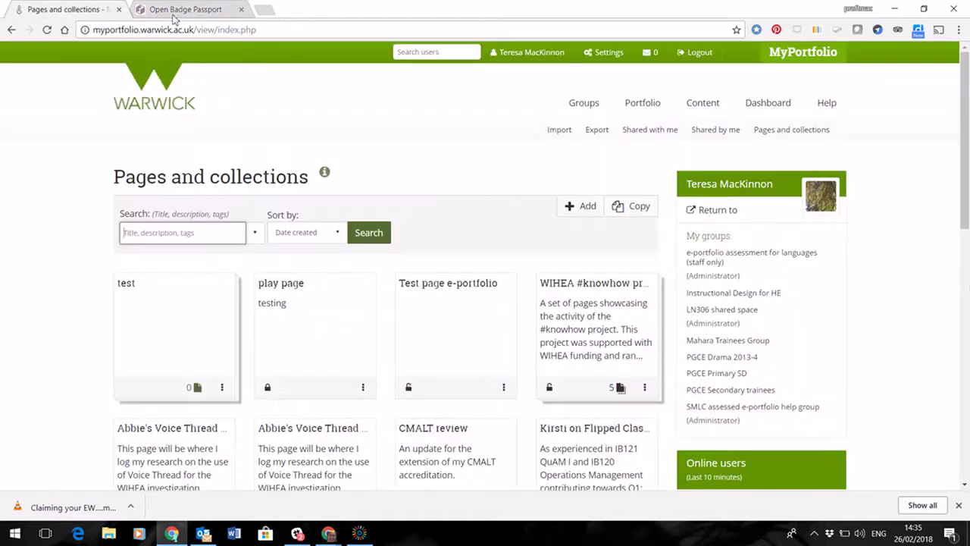
{"action": "left_click", "coordinate": [286, 286]}
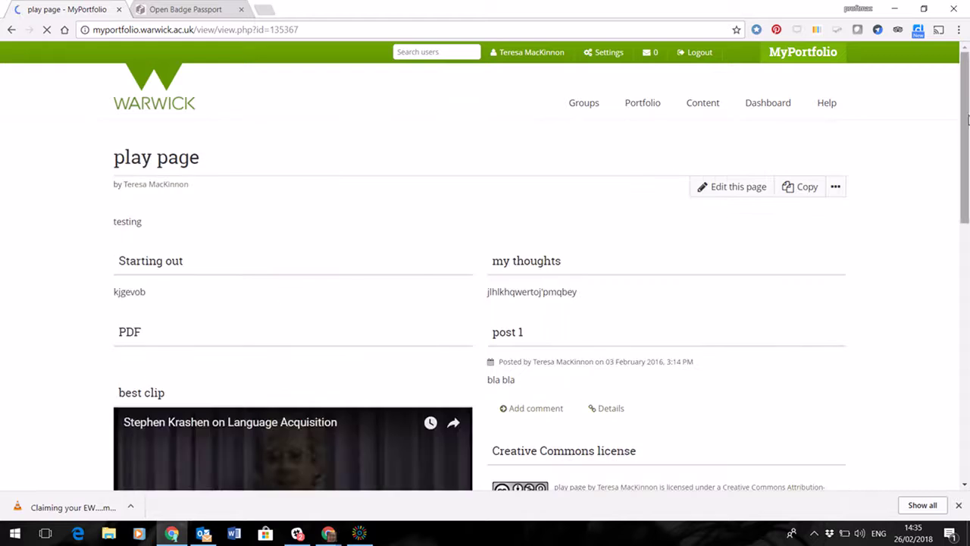
{"action": "left_click", "coordinate": [712, 186]}
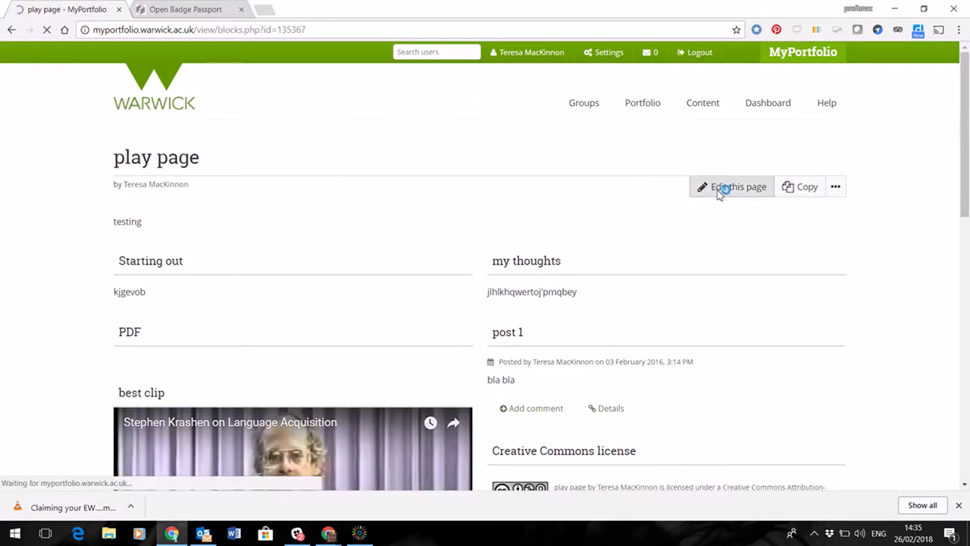
Step: Add an external Open Badges block below "post 1", showing the mahara collection from Open Badge Passport, and save it
{"action": "scroll", "coordinate": [968, 231], "scroll_direction": "down", "scroll_amount": 3}
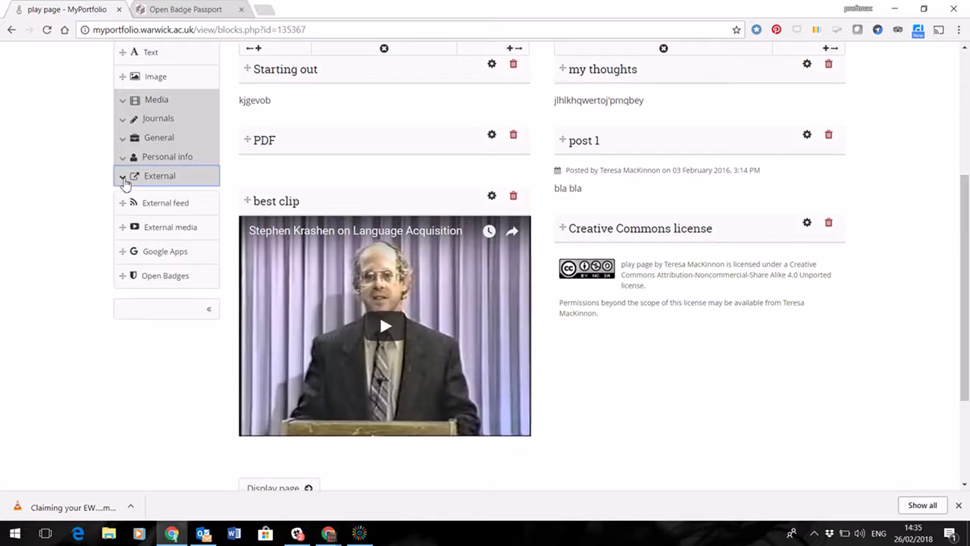
{"action": "left_click_drag", "start_coordinate": [130, 277], "coordinate": [630, 235]}
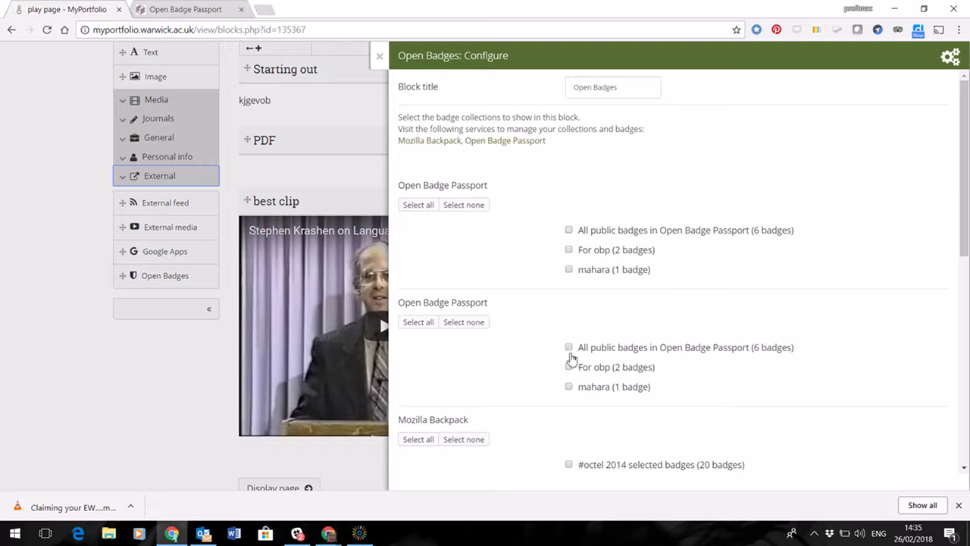
{"action": "left_click", "coordinate": [570, 389]}
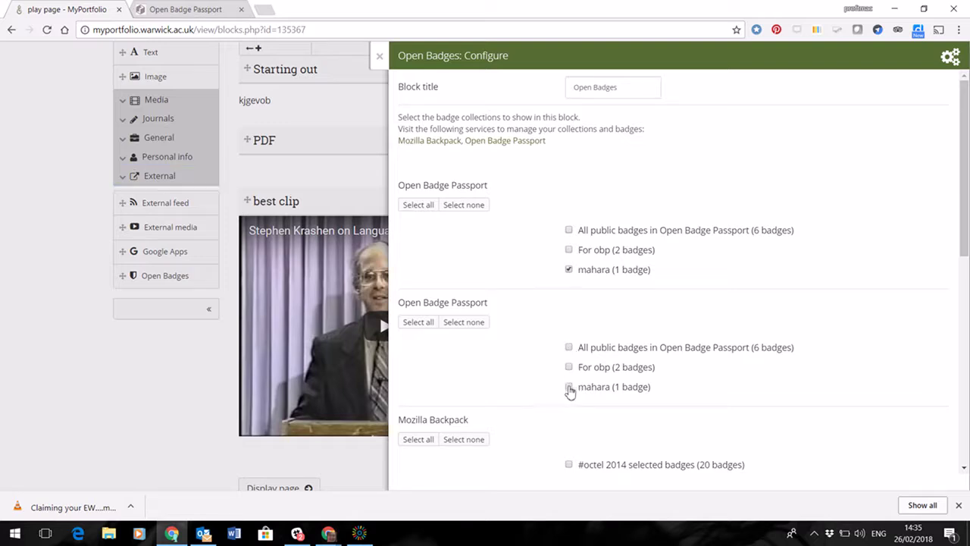
{"action": "left_click_drag", "start_coordinate": [967, 224], "coordinate": [964, 447]}
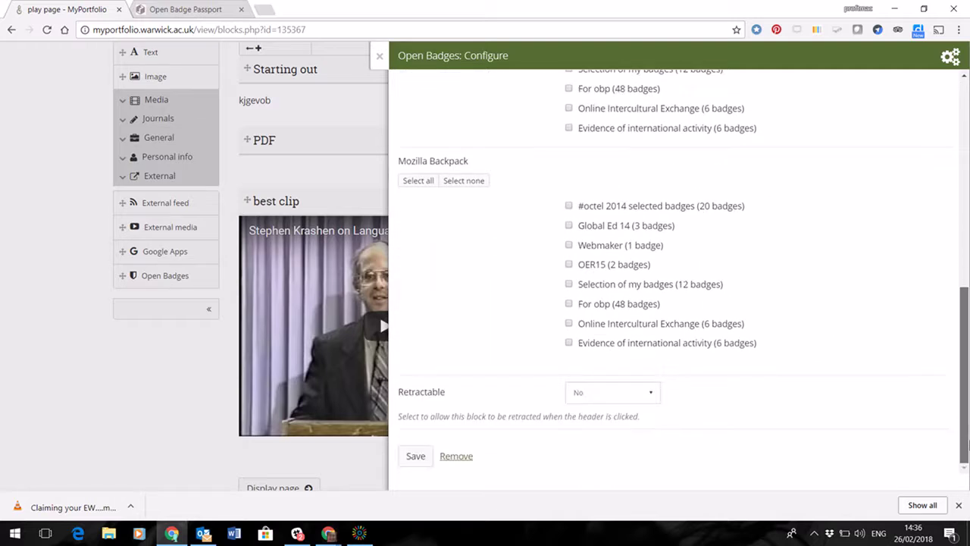
{"action": "left_click", "coordinate": [415, 459]}
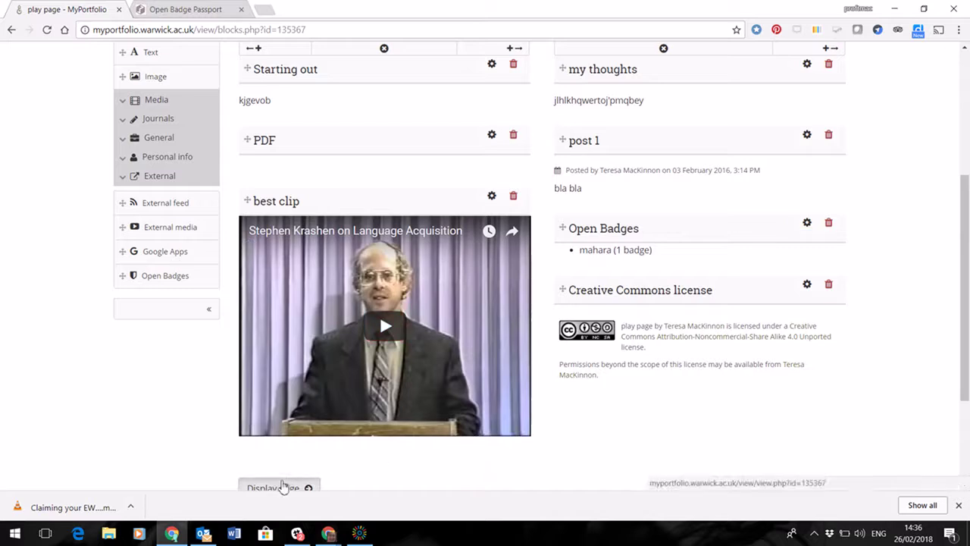
Step: Display the finished "play page" and examine the badge and its details in the Open Badges block
{"action": "left_click", "coordinate": [280, 486]}
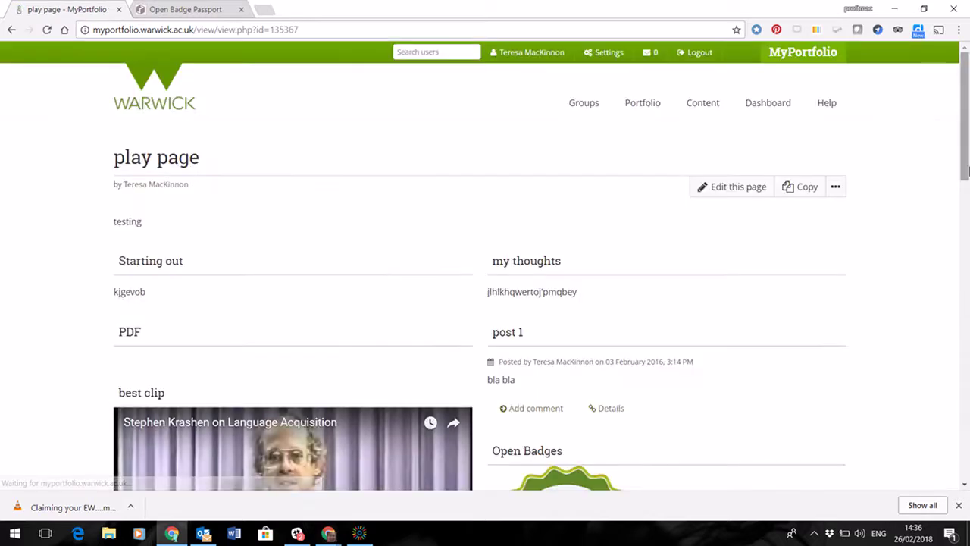
{"action": "left_click_drag", "start_coordinate": [966, 140], "coordinate": [968, 207]}
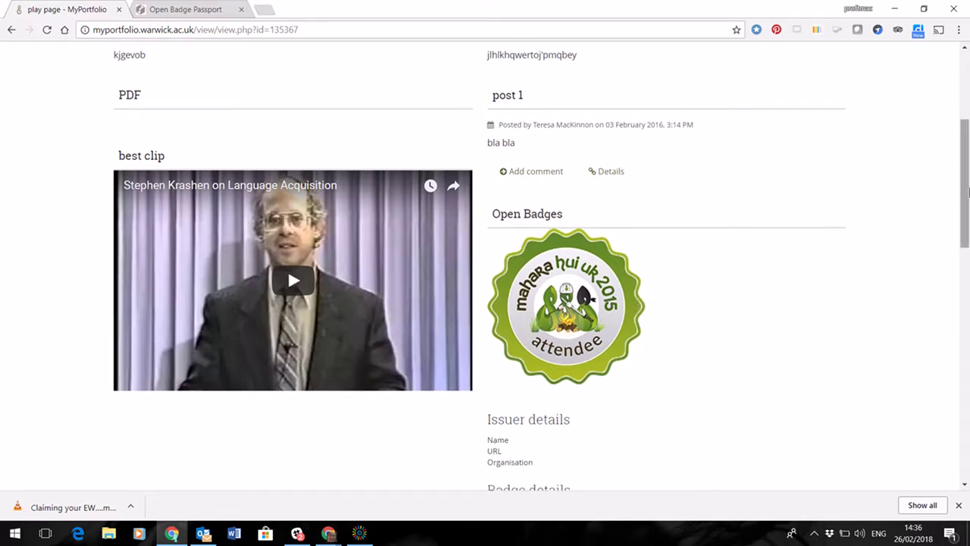
{"action": "mouse_move", "coordinate": [968, 192]}
{"action": "left_mouse_down"}
{"action": "mouse_move", "coordinate": [967, 228]}
{"action": "mouse_move", "coordinate": [964, 178]}
{"action": "left_mouse_up"}
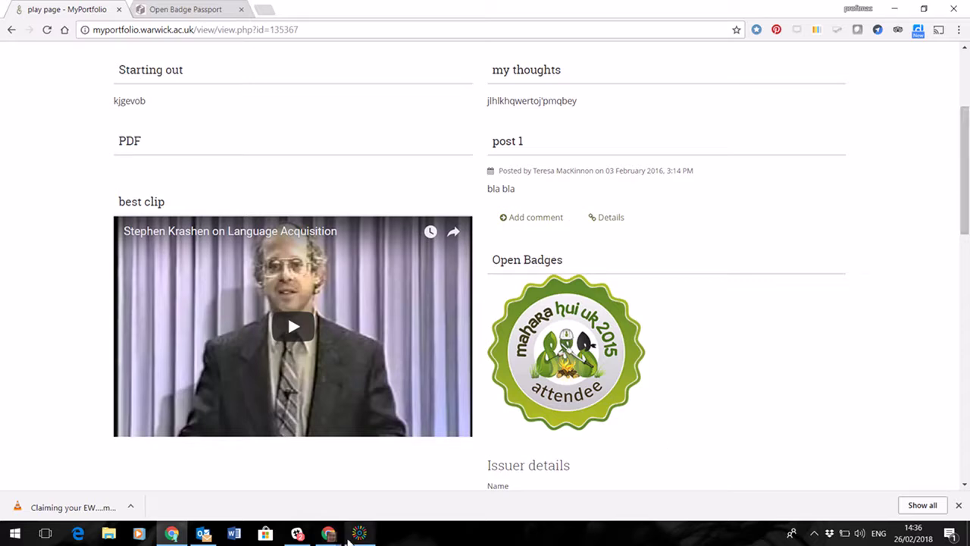
{"action": "mouse_move", "coordinate": [361, 539]}
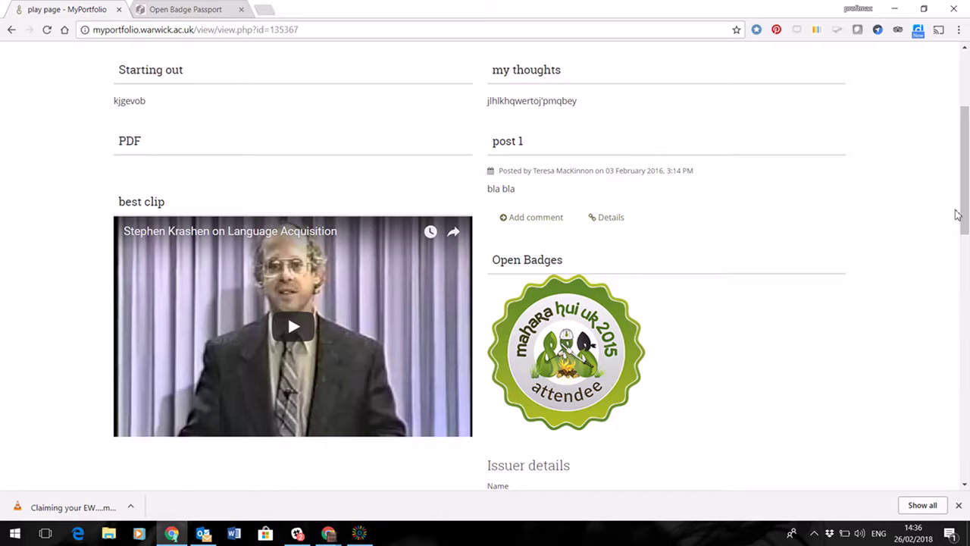
{"action": "scroll", "coordinate": [963, 213], "scroll_direction": "down", "scroll_amount": 1}
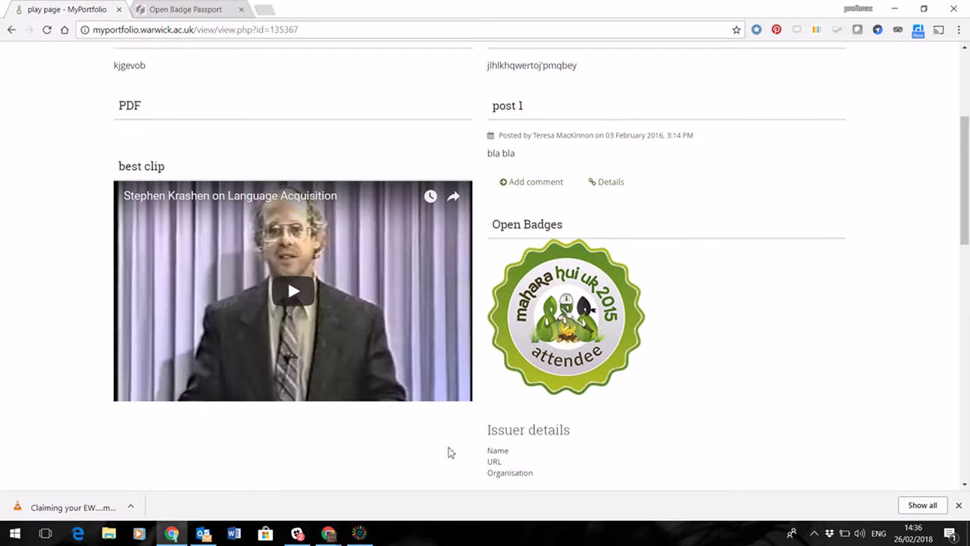